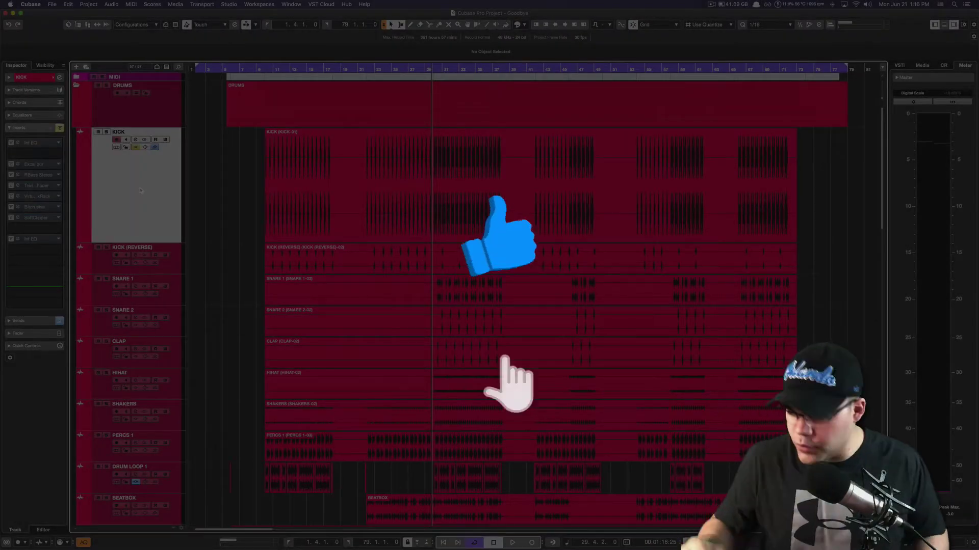
# Play the project to hear the kick and briefly check its Inf EQ insert
pyautogui.press('space')
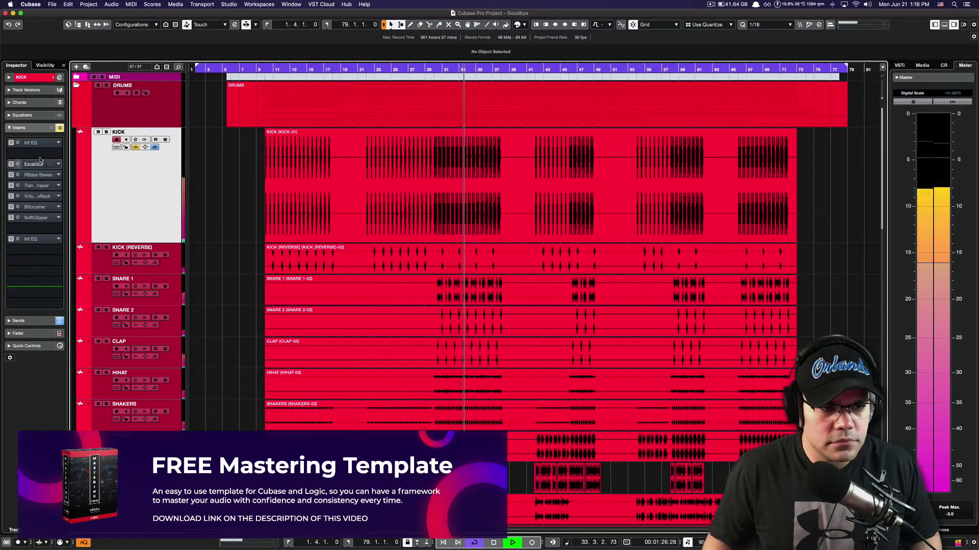
pyautogui.click(30, 143)
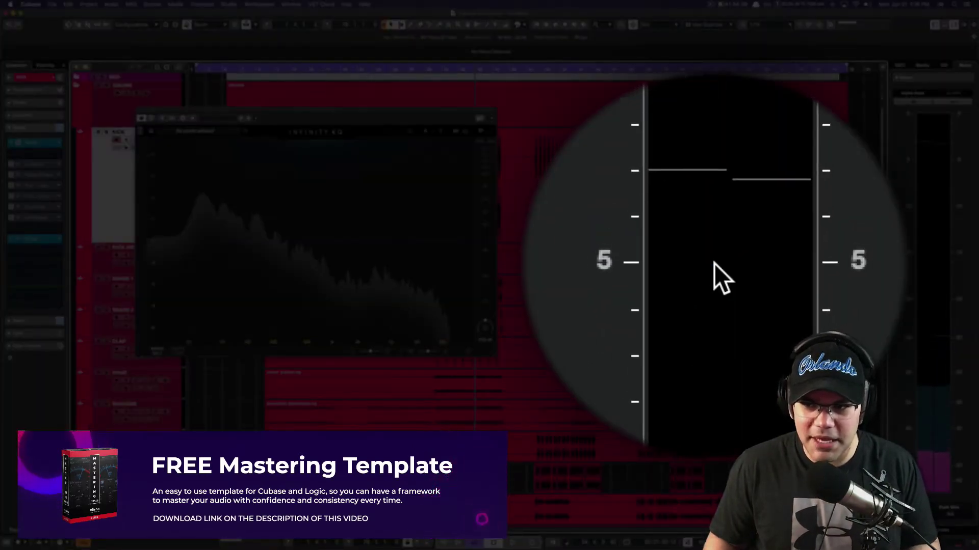
pyautogui.press('super+w')
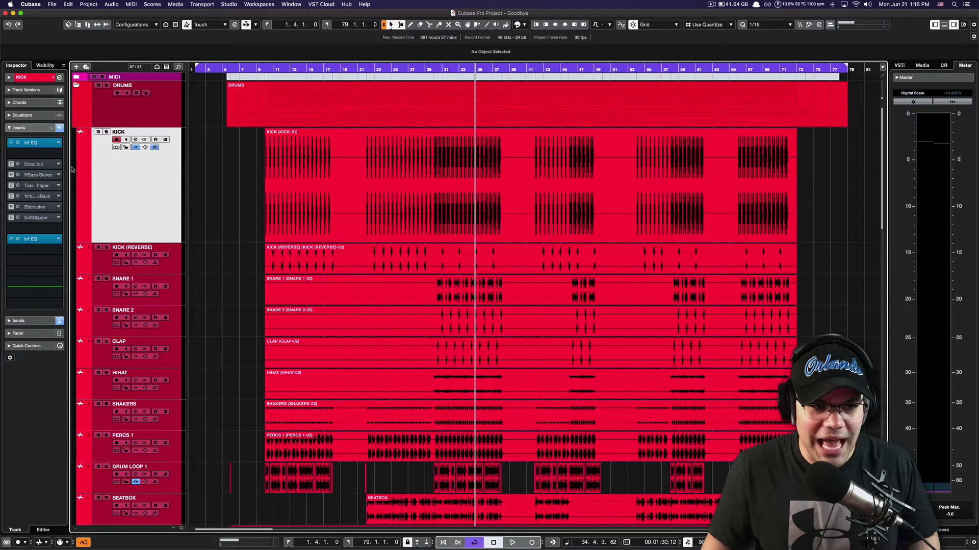
pyautogui.moveTo(10, 145); pyautogui.dragTo(22, 228)
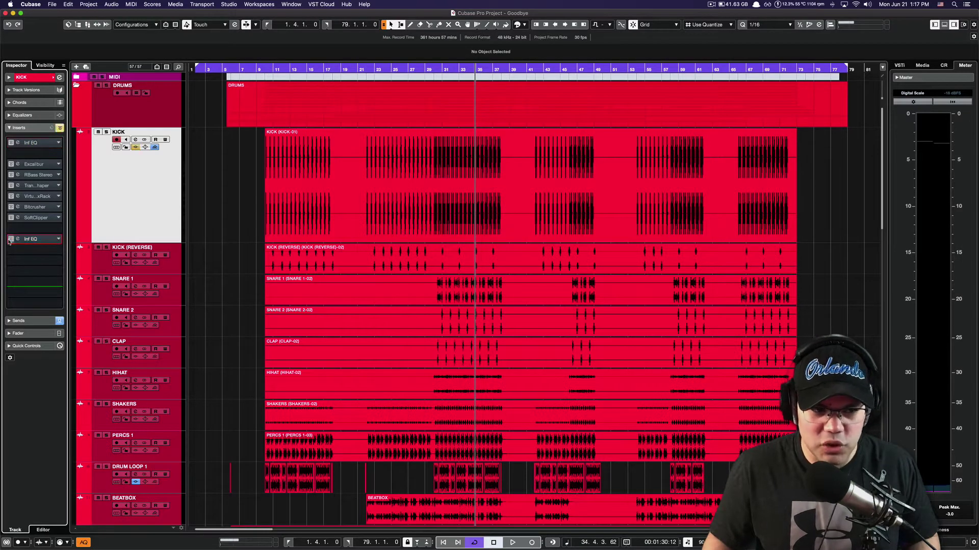
# Replay the project, stop it, and zoom in horizontally around the playhead
pyautogui.press('space')
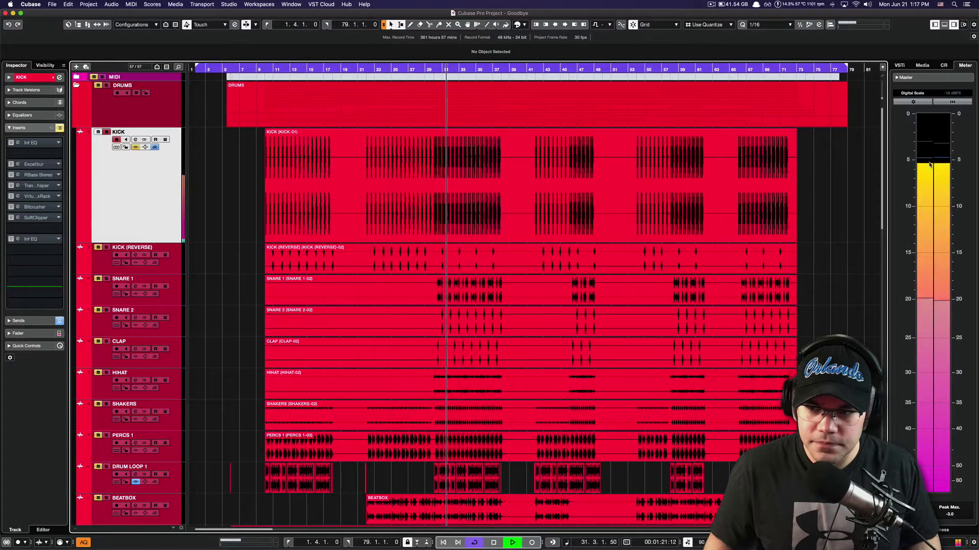
pyautogui.press('space')
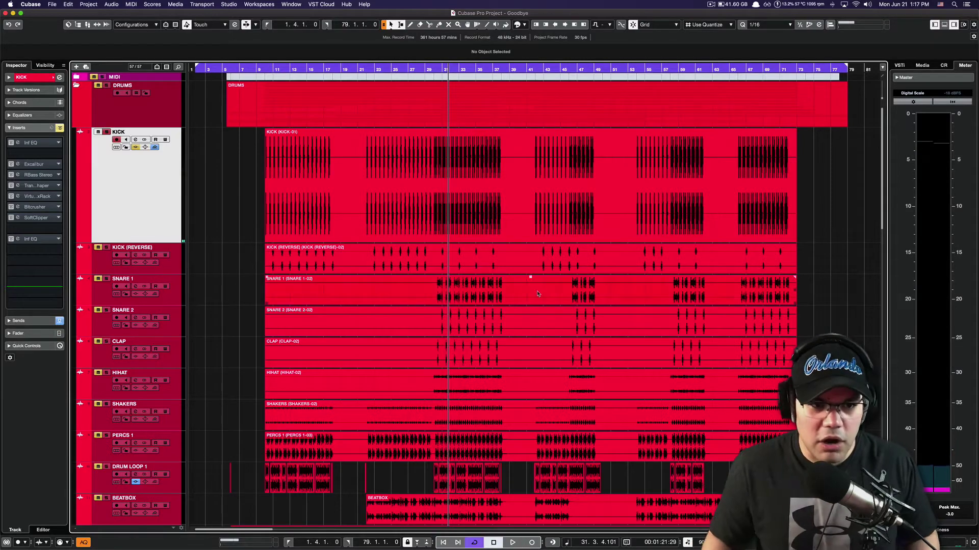
pyautogui.press('h')
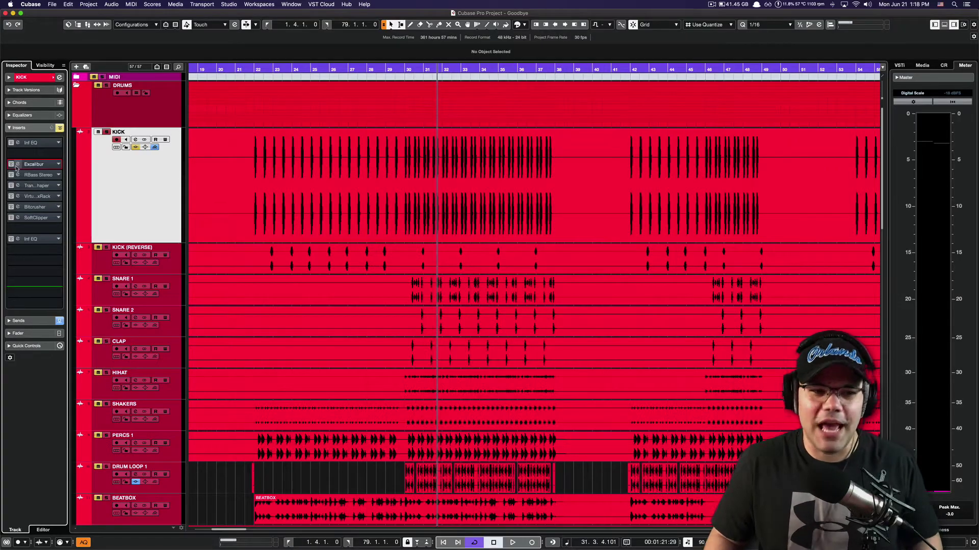
# Open the kick's Excalibur insert and load the Drums & Percussion preset Fat Drums
pyautogui.click(18, 164)
pyautogui.moveTo(529, 167); pyautogui.dragTo(389, 210)
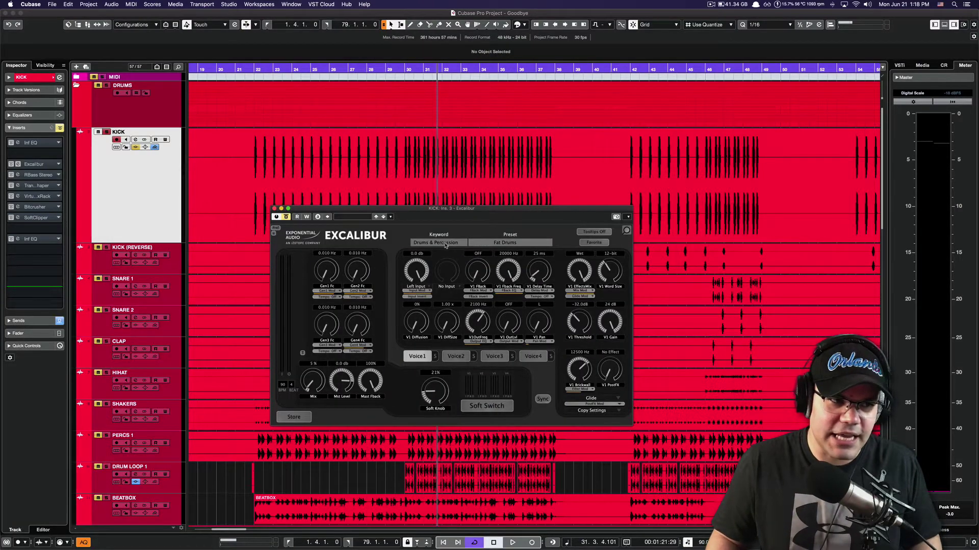
pyautogui.click(445, 243)
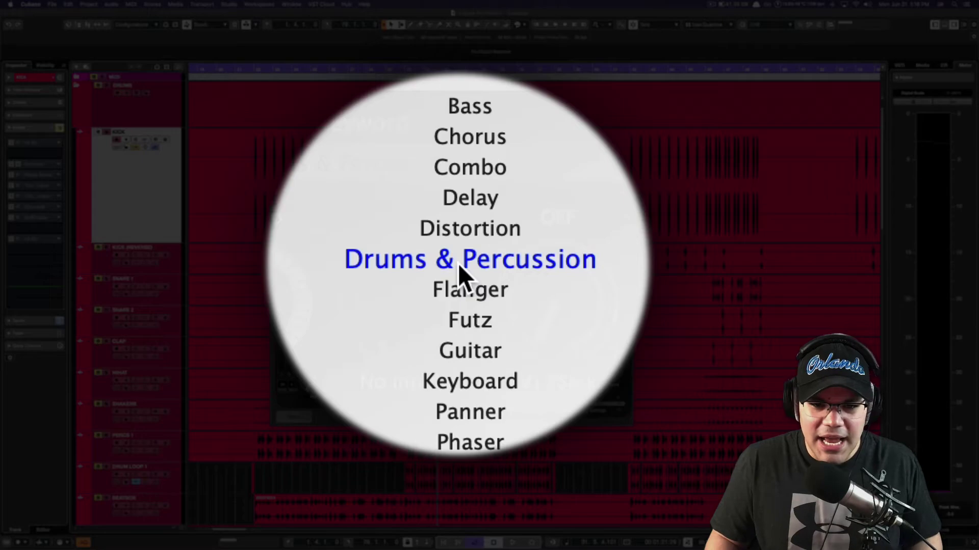
pyautogui.click(452, 263)
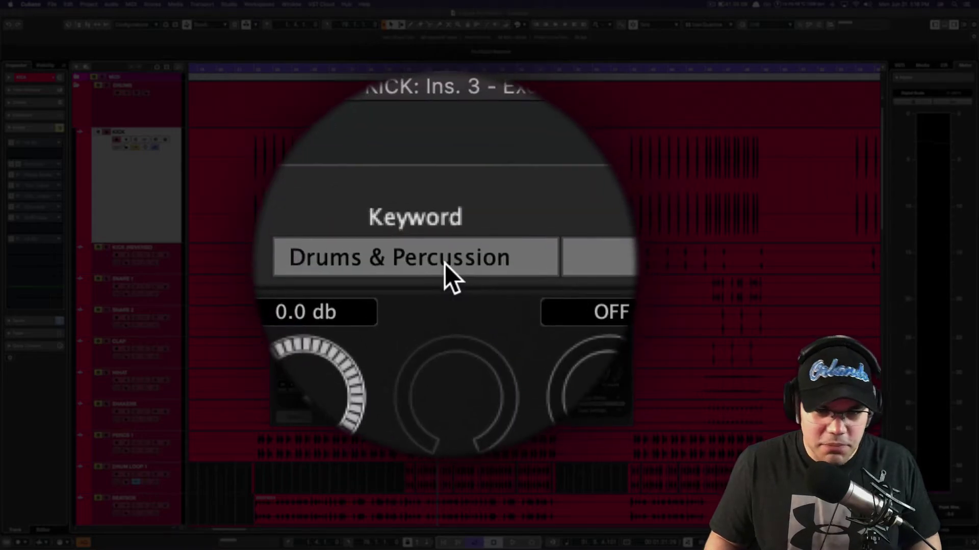
pyautogui.click(497, 265)
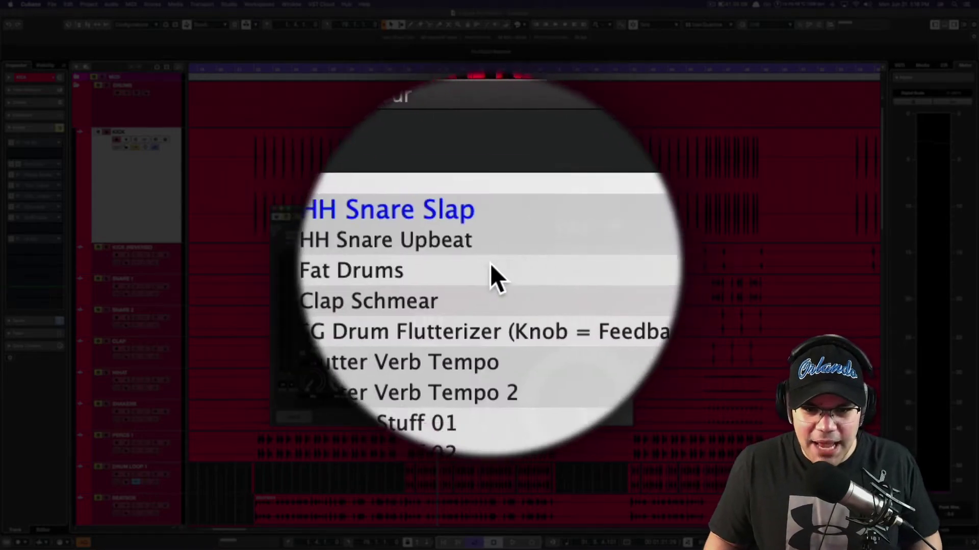
pyautogui.click(461, 266)
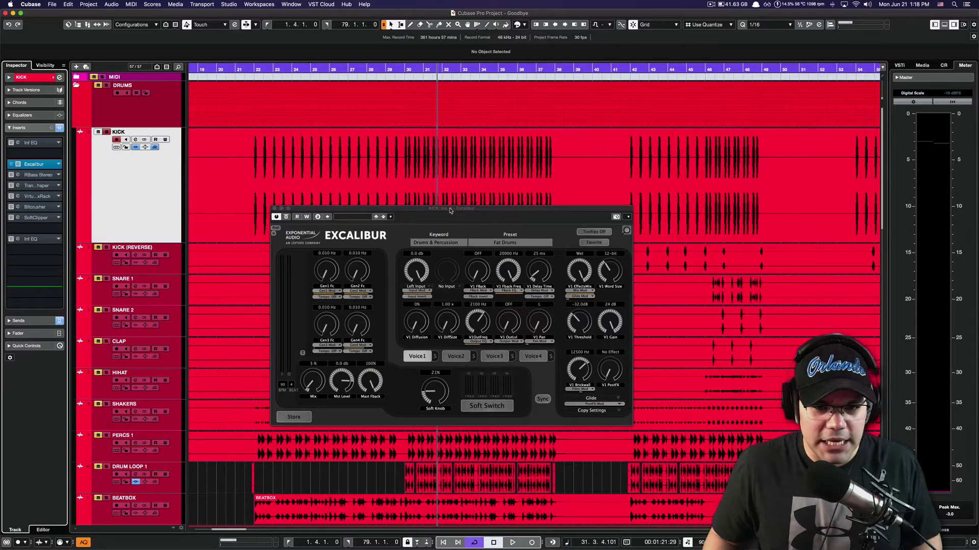
# Lower Excalibur's mix through 37 % to about 3 %, then bypass it to compare
pyautogui.moveTo(450, 210); pyautogui.dragTo(410, 183)
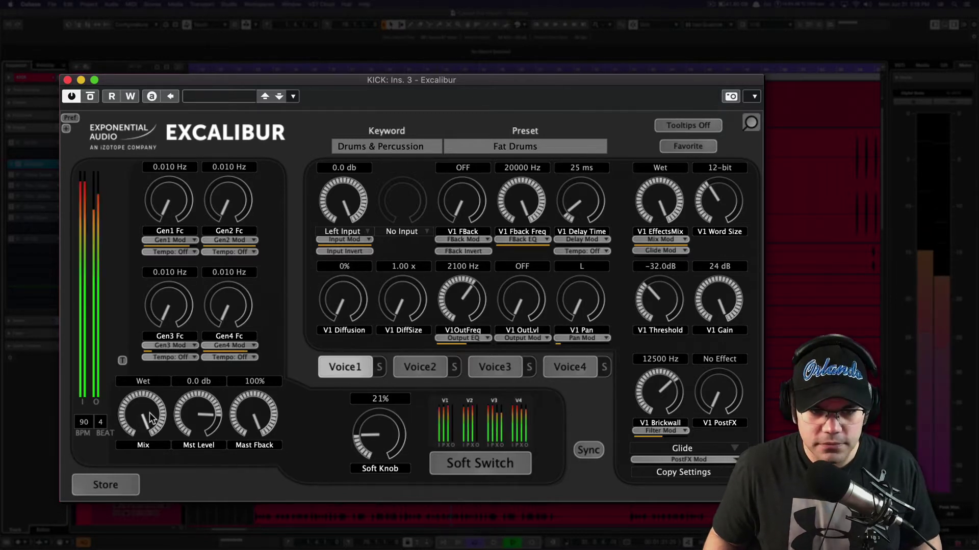
pyautogui.moveTo(149, 411); pyautogui.dragTo(142, 497)
pyautogui.moveTo(144, 414); pyautogui.dragTo(144, 444)
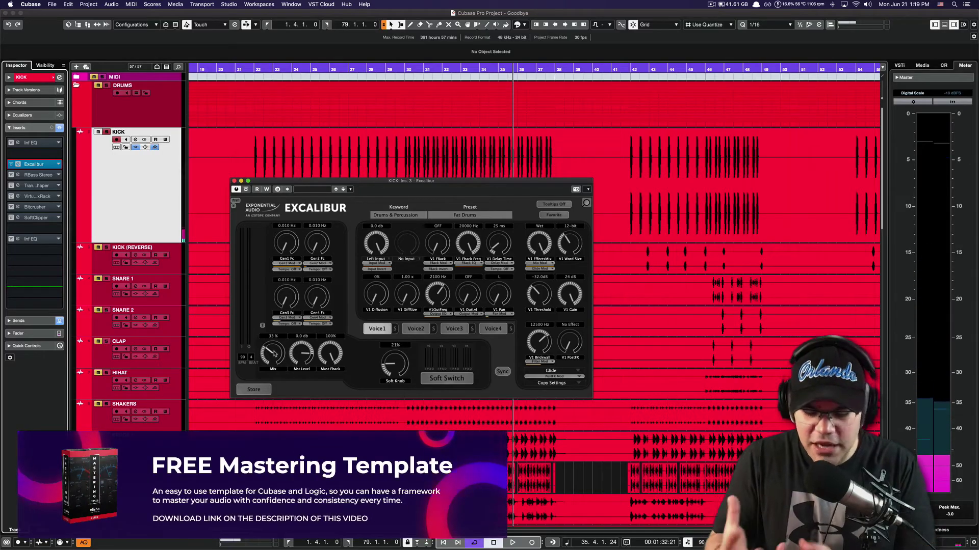
pyautogui.moveTo(274, 353); pyautogui.dragTo(274, 385)
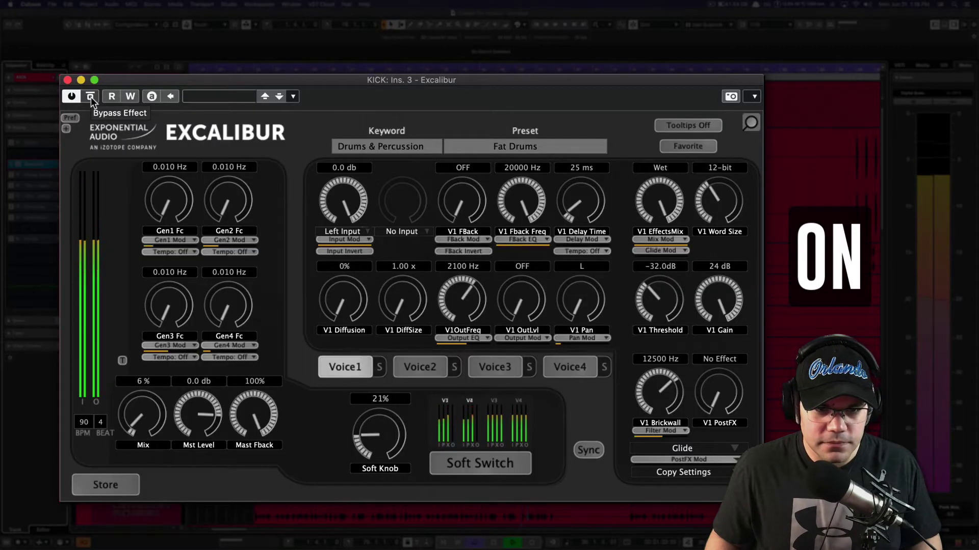
pyautogui.click(91, 97)
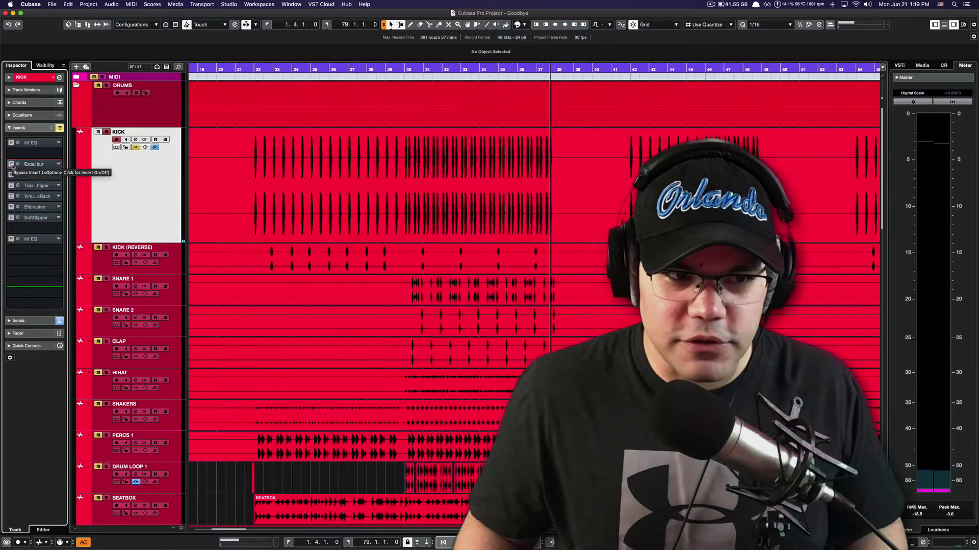
# Re-enable Excalibur and bring up the kick's RBass insert window
pyautogui.click(10, 164)
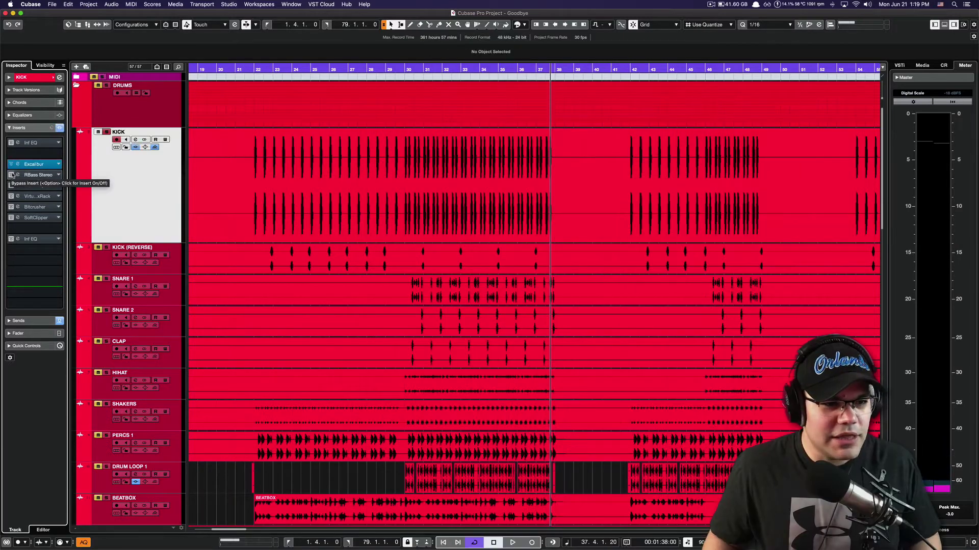
pyautogui.click(18, 175)
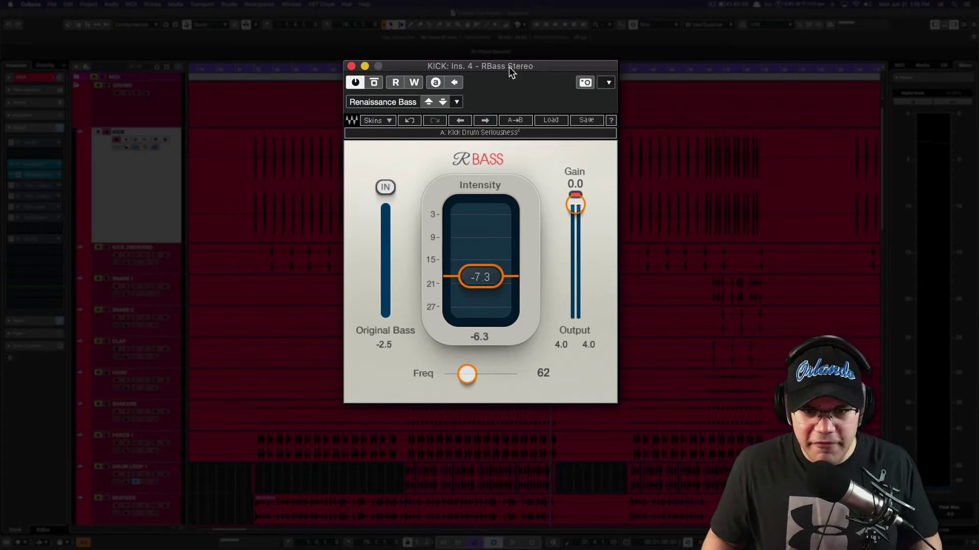
pyautogui.moveTo(507, 65); pyautogui.dragTo(389, 100)
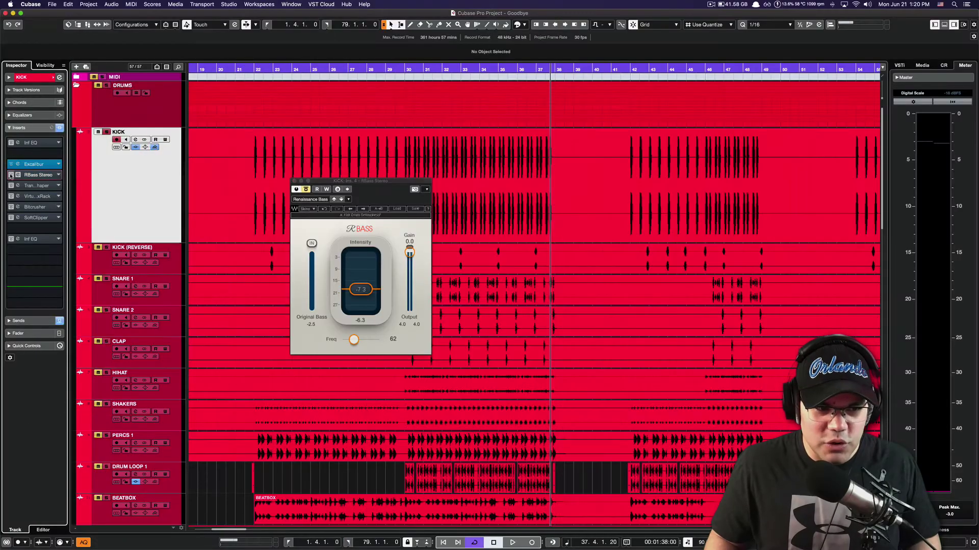
# Play from bar 30 with all kick inserts bypassed, re-enable them, and close RBass
pyautogui.click(11, 175)
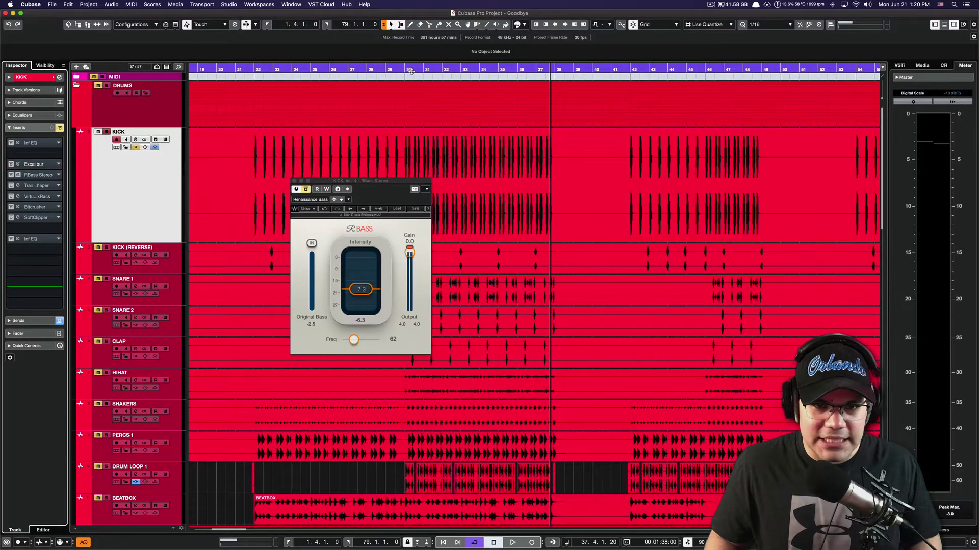
pyautogui.click(410, 72)
pyautogui.press('space')
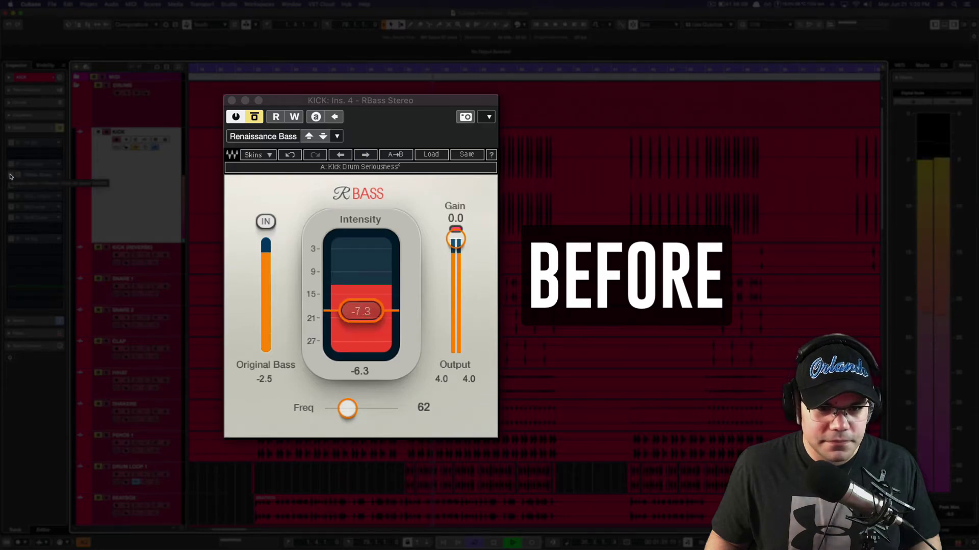
pyautogui.click(11, 174)
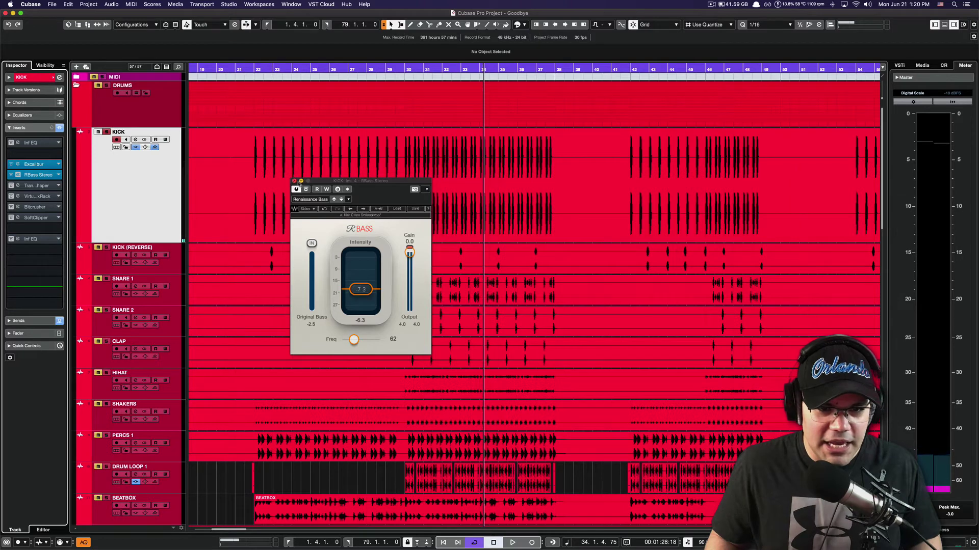
pyautogui.click(294, 181)
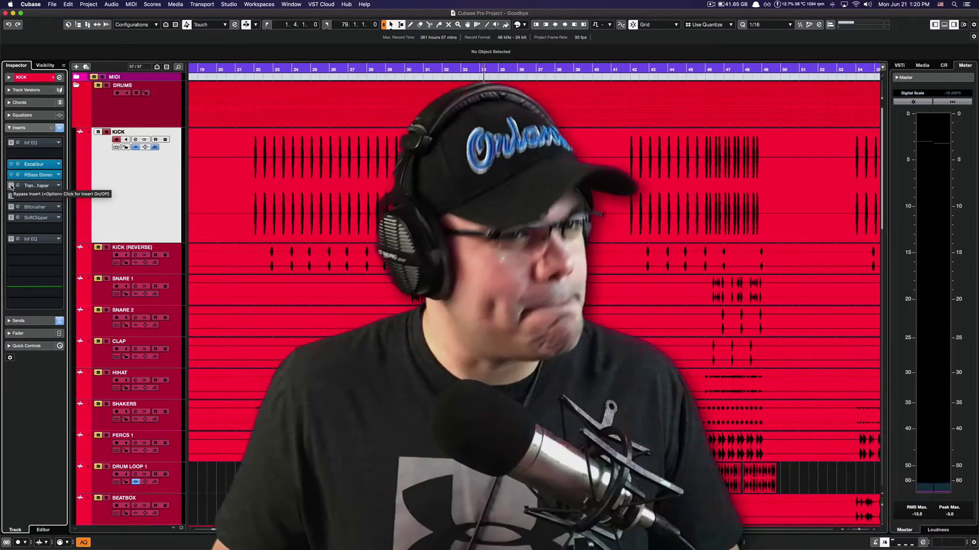
# Switch the Transient Shaper insert back on and bring up its editor
pyautogui.click(10, 186)
pyautogui.click(21, 186)
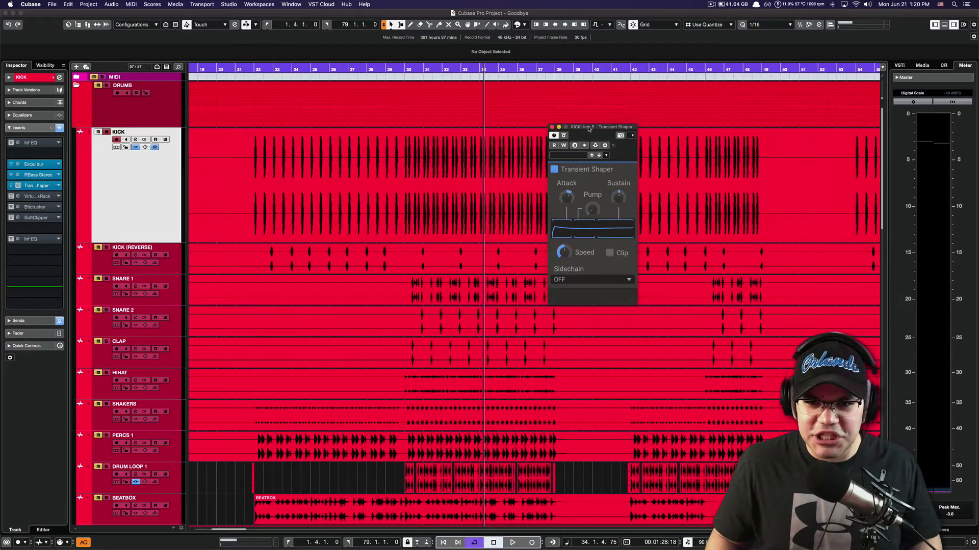
pyautogui.moveTo(589, 128); pyautogui.dragTo(296, 153)
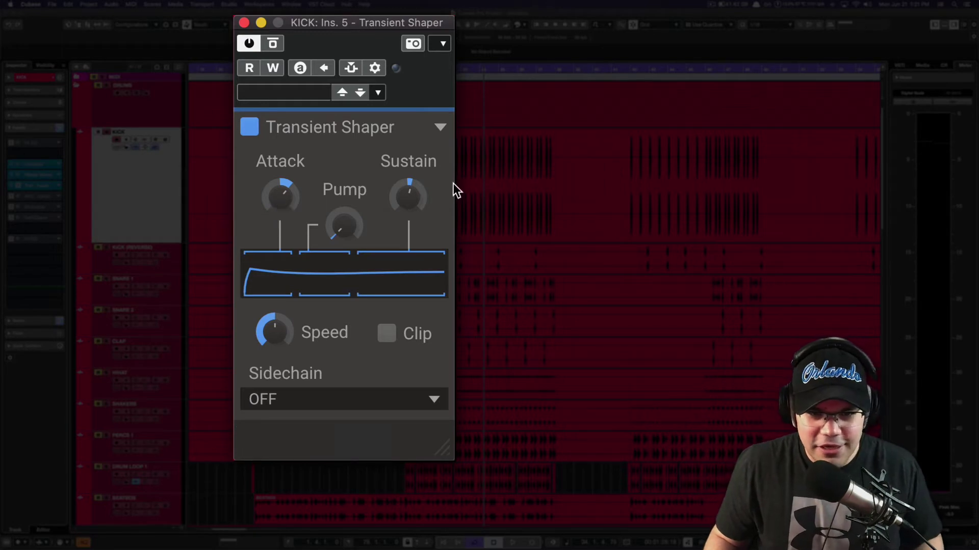
pyautogui.moveTo(408, 196)
pyautogui.moveTo(357, 232)
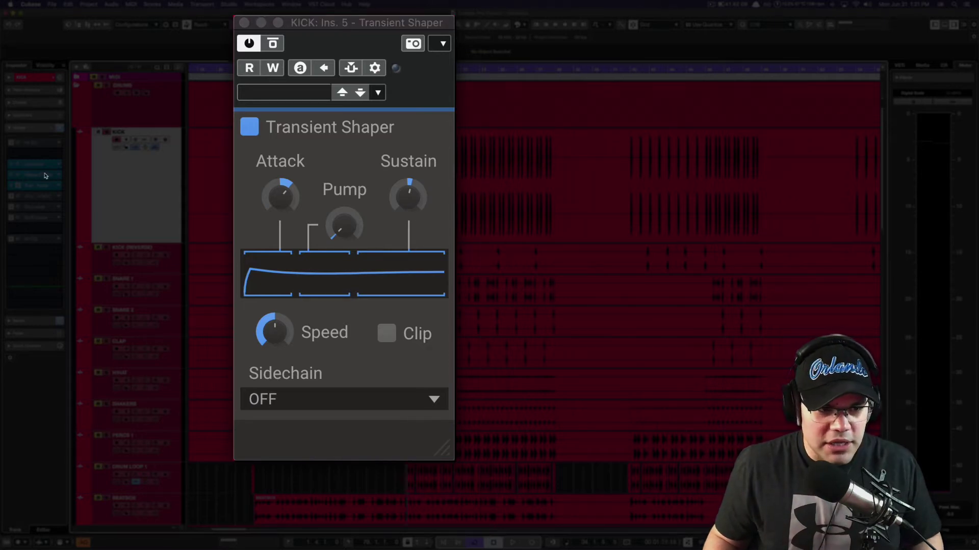
# Play the beat with Transient Shaper bypassed, then re-enable it to hear the difference
pyautogui.click(11, 186)
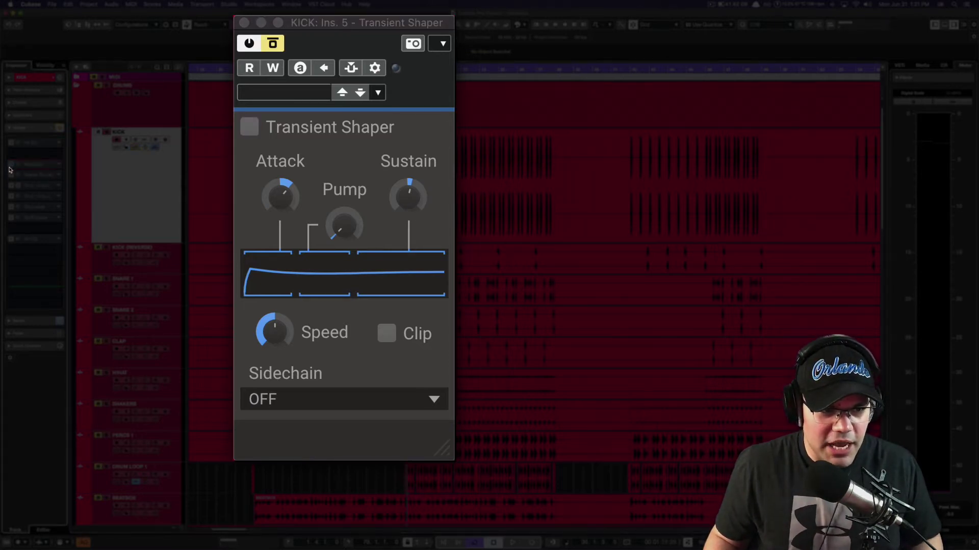
pyautogui.press('space')
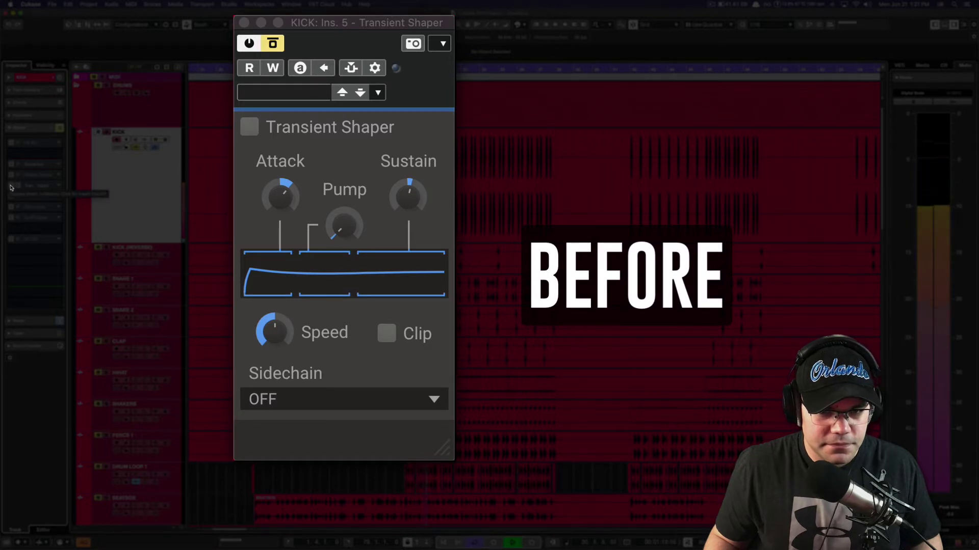
pyautogui.click(10, 186)
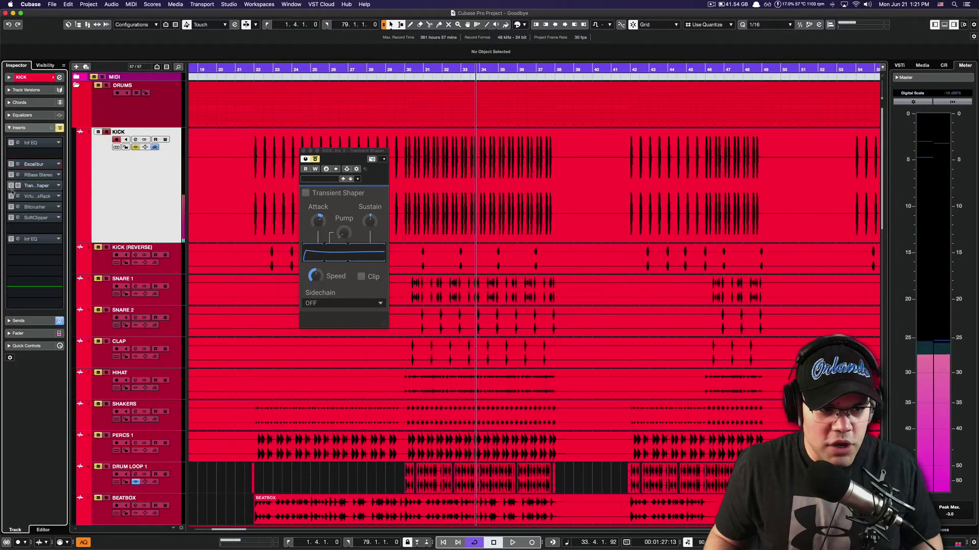
# Re-enable the inserts through Virtual Mix Rack and compare it bypassed and active during playback
pyautogui.moveTo(11, 192); pyautogui.dragTo(10, 165)
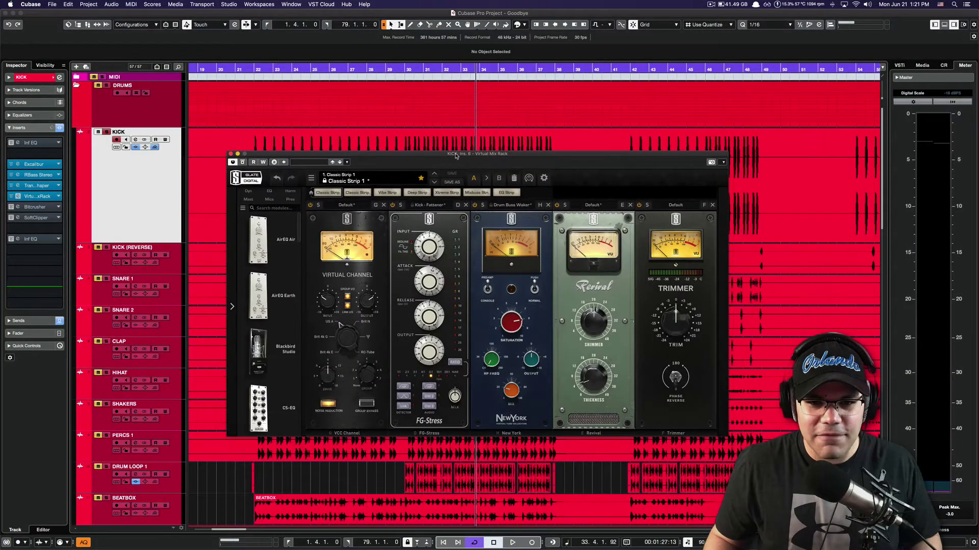
pyautogui.moveTo(456, 156); pyautogui.dragTo(430, 150)
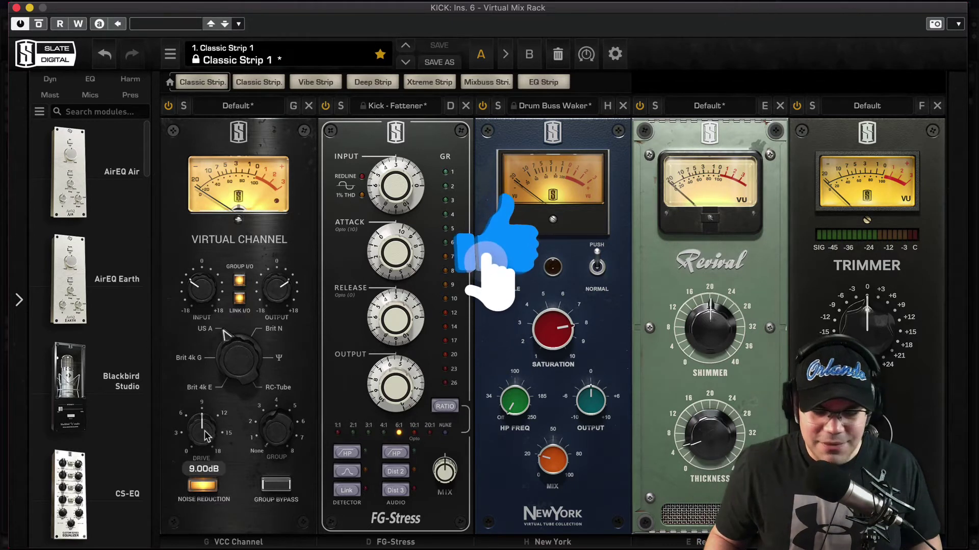
pyautogui.moveTo(208, 436)
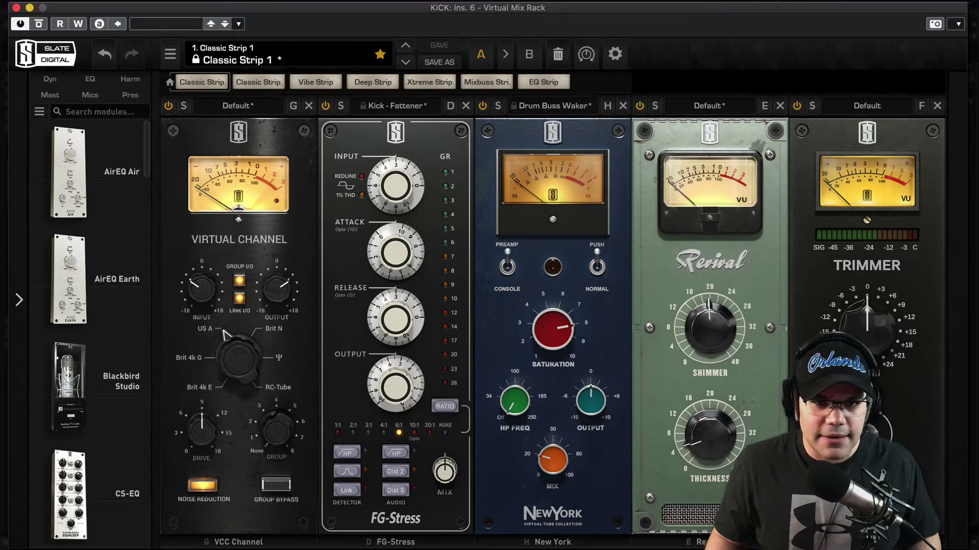
pyautogui.hotkey('ctrl', 'b')
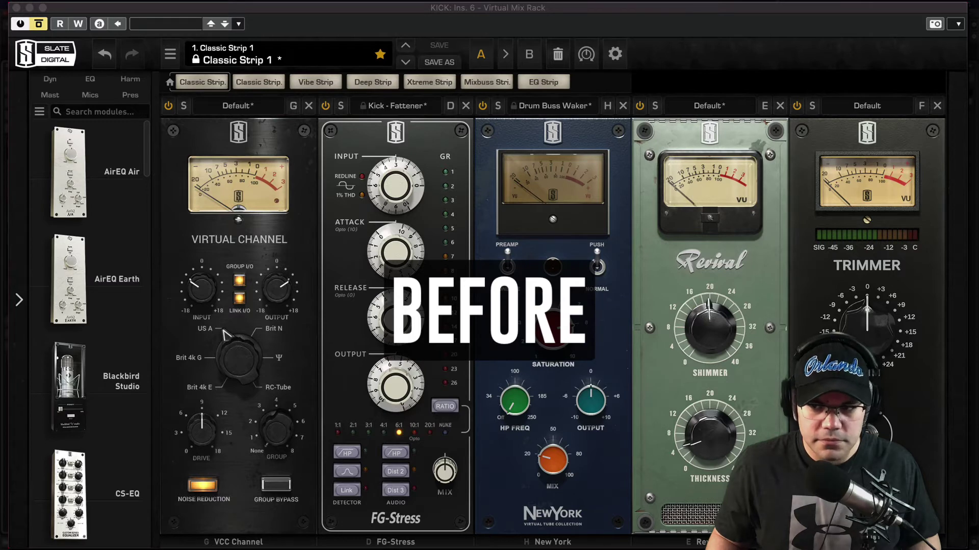
pyautogui.hotkey('ctrl', 'b')
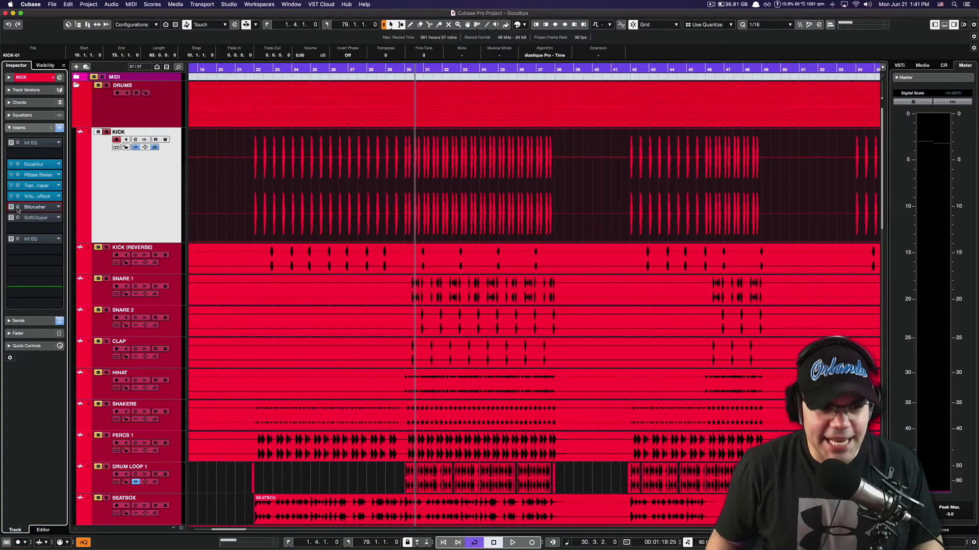
# Activate Bitcrusher during playback and set its mix to 100 %, then back to 10 %
pyautogui.click(18, 207)
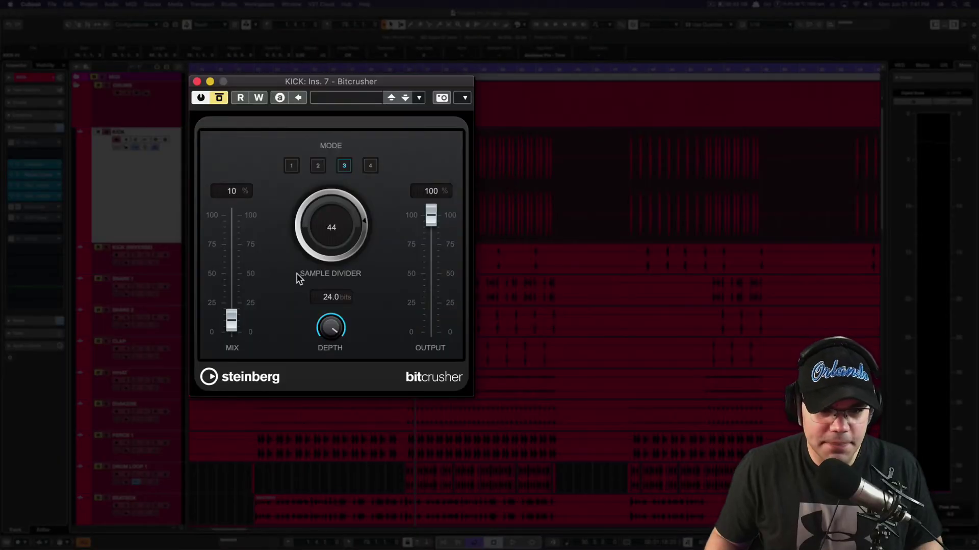
pyautogui.press('space')
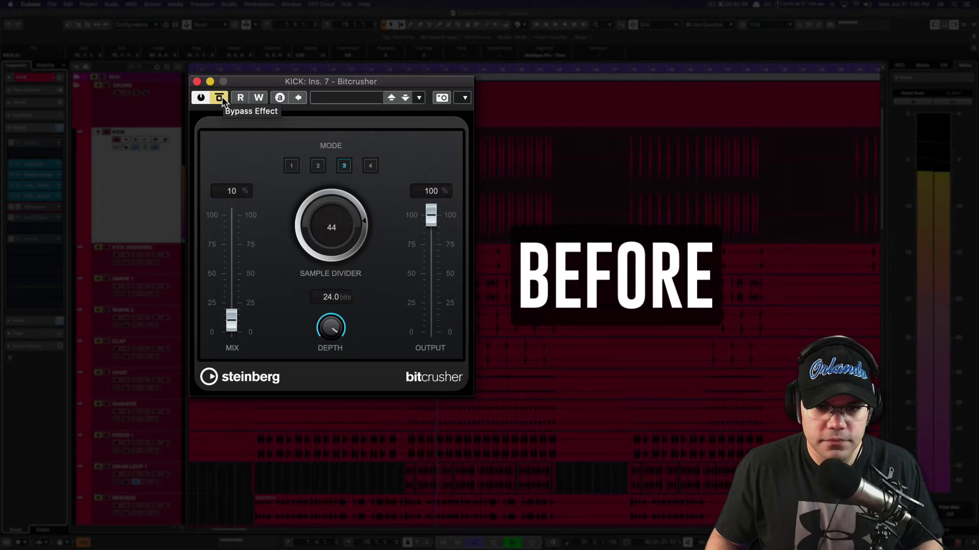
pyautogui.click(221, 97)
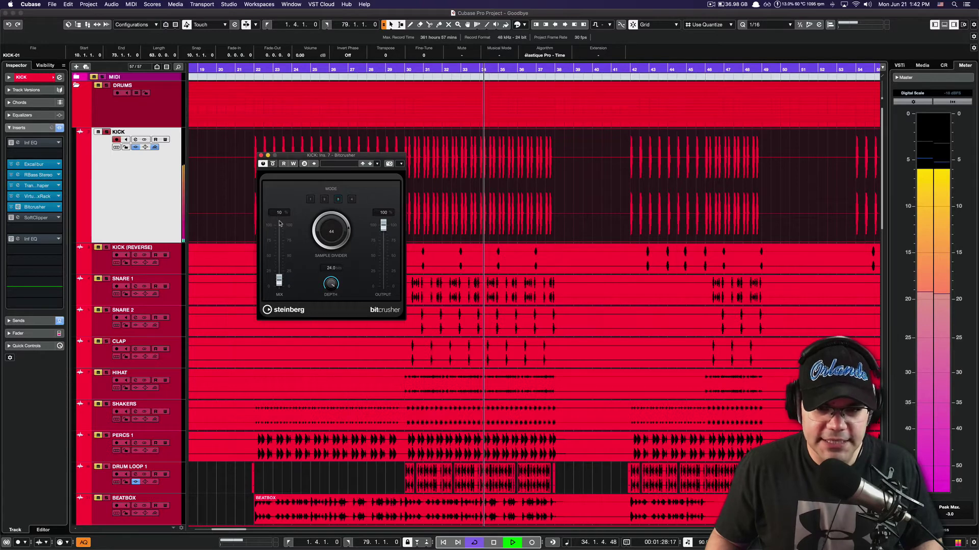
pyautogui.click(280, 224)
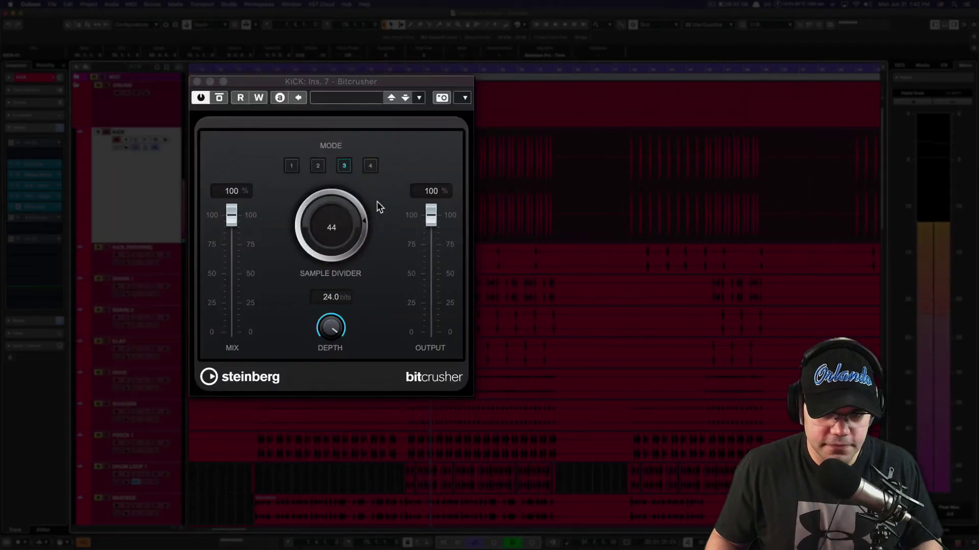
pyautogui.moveTo(232, 214); pyautogui.dragTo(231, 320)
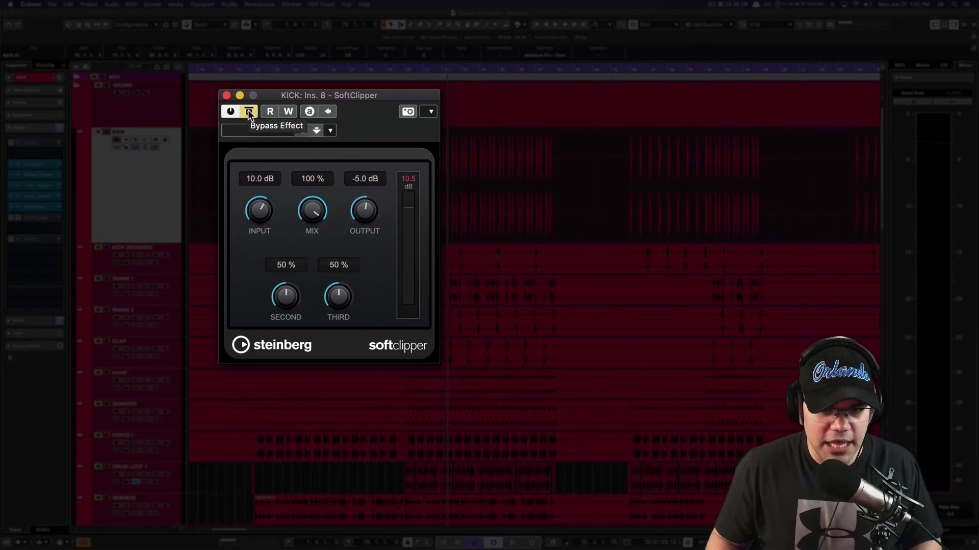
# Play the kick with SoftClipper bypassed, then switch SoftClipper on
pyautogui.press('space')
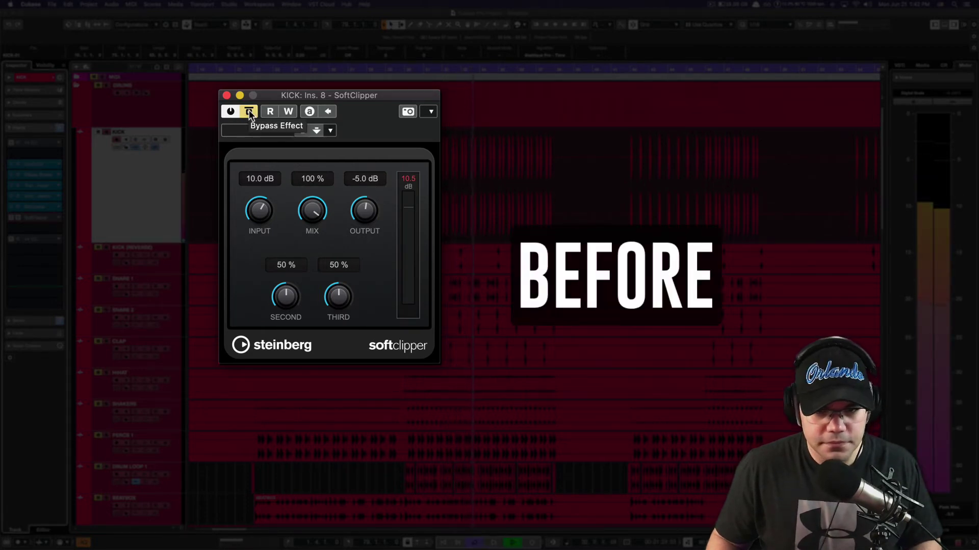
pyautogui.click(249, 111)
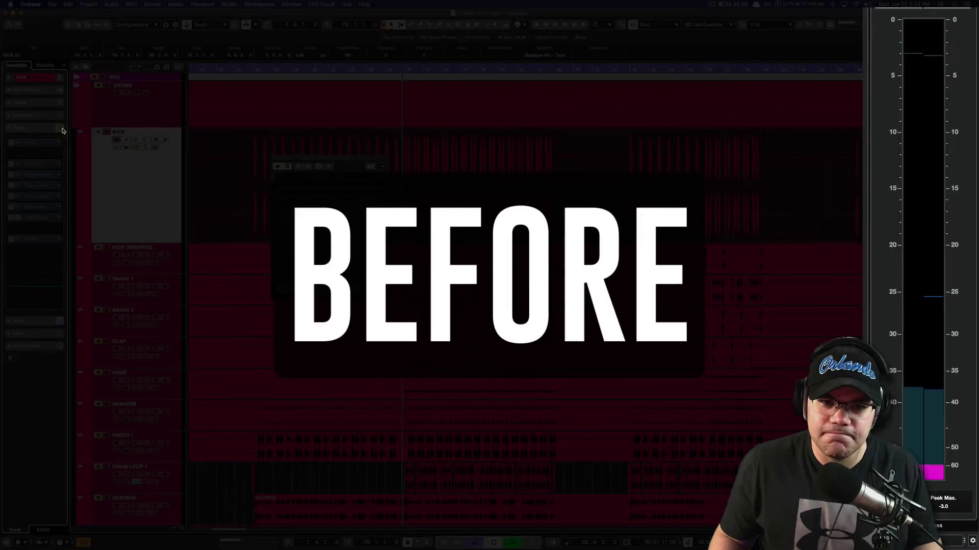
pyautogui.press('space')
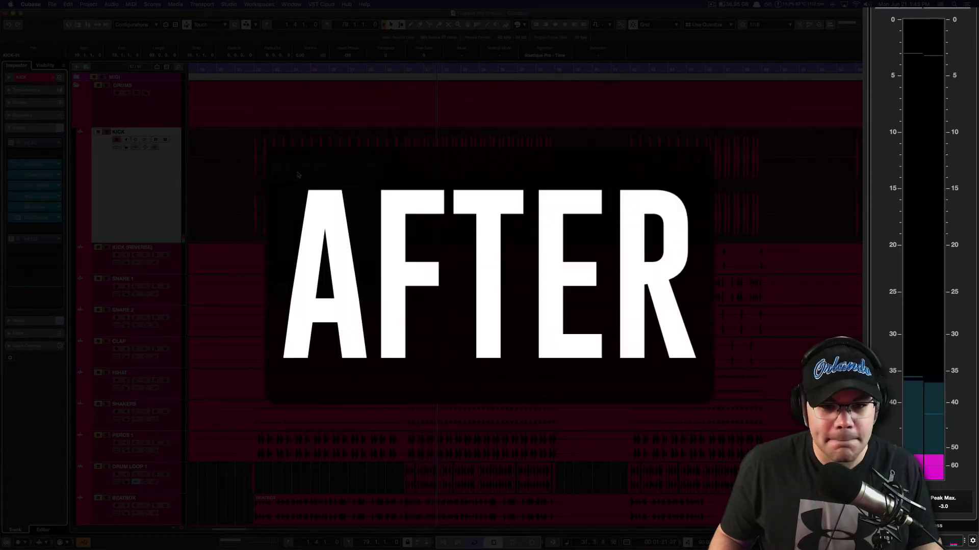
pyautogui.press('space')
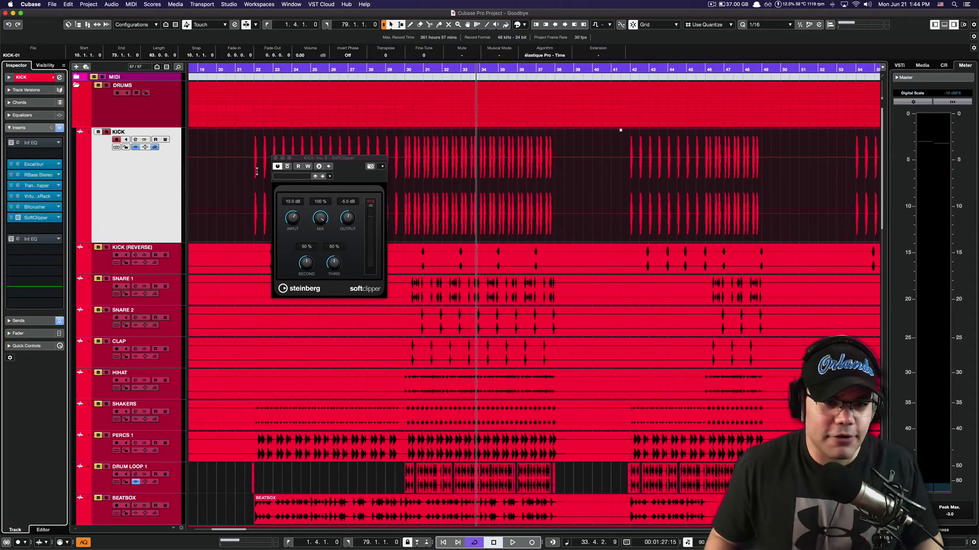
# Close the SoftClipper plugin window
pyautogui.click(275, 158)
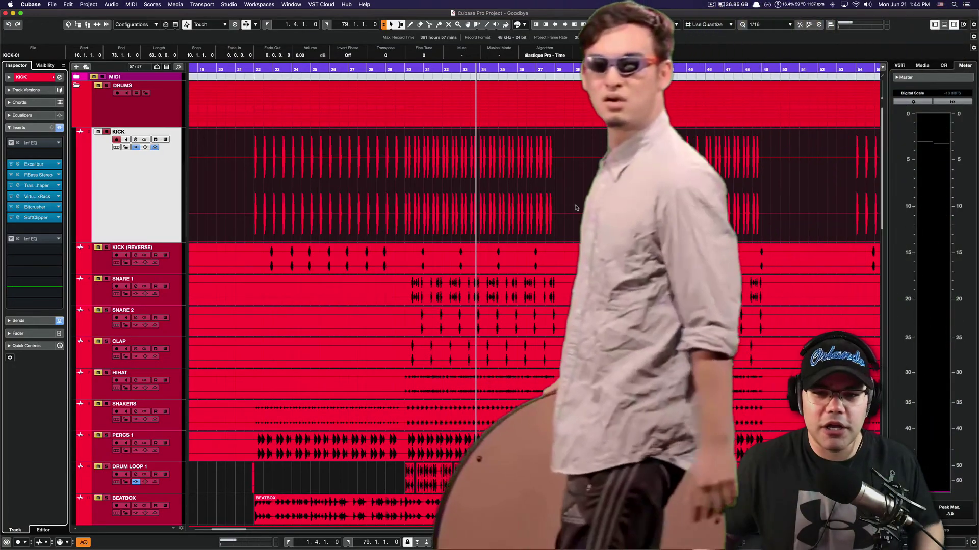